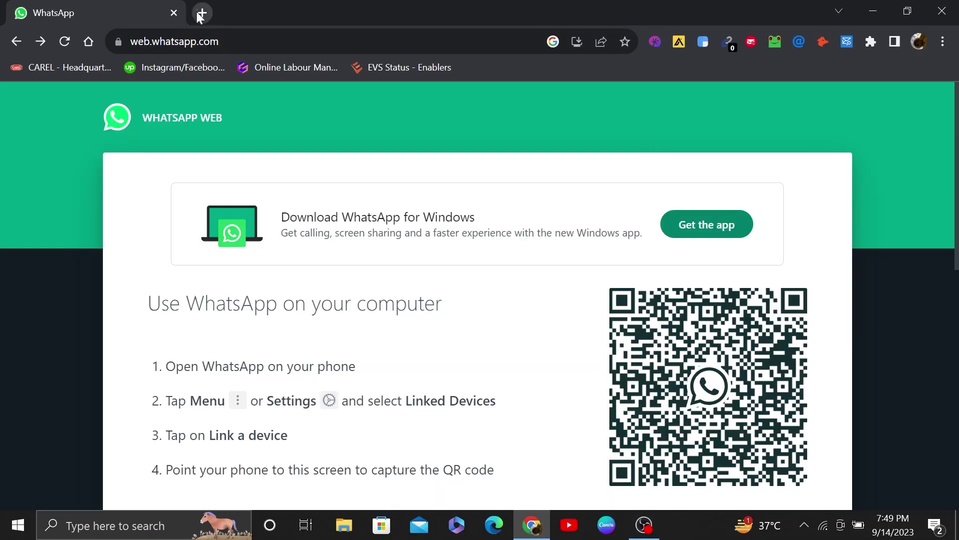
Step: Open a new blank Chrome tab for roblox.com
left_click(201, 14)
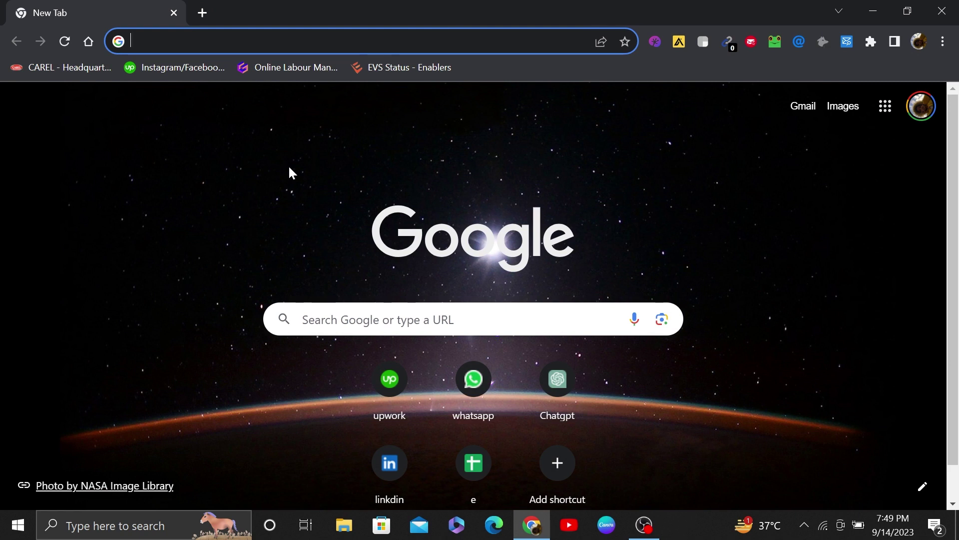
type("roblox.com")
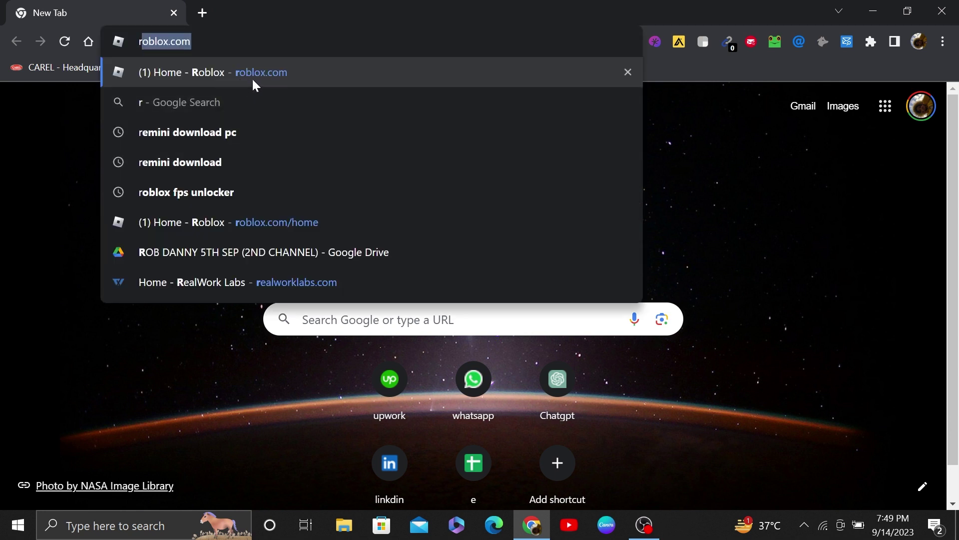
Step: Load the roblox.com home page and go to Create in the top navigation
left_click(251, 75)
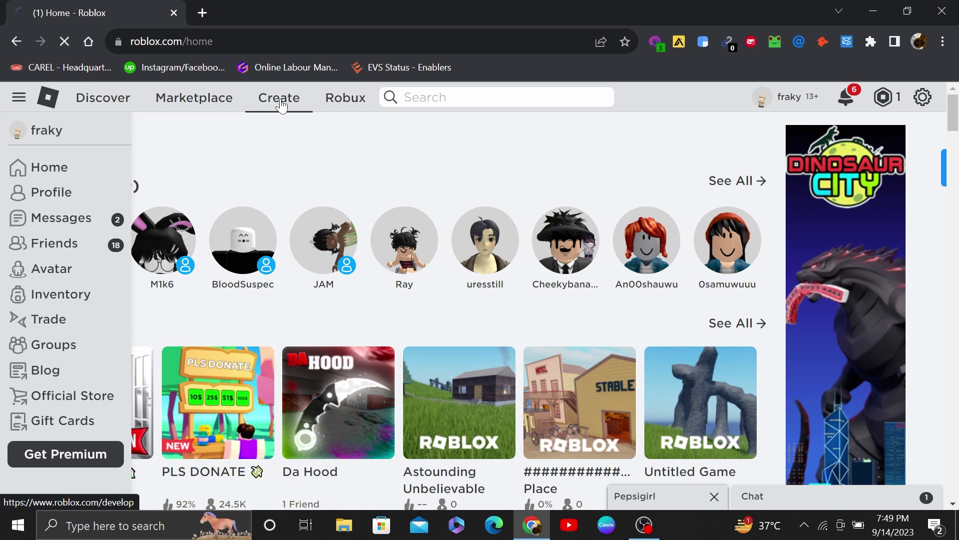
left_click(278, 99)
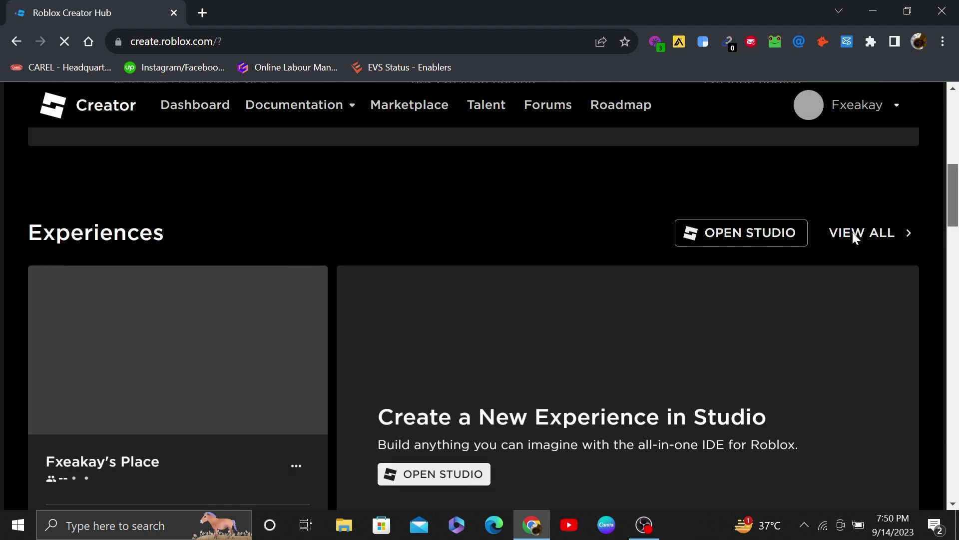
Step: Show Avatar Items under Creations and read the upload's file-count and format requirements
left_click(854, 232)
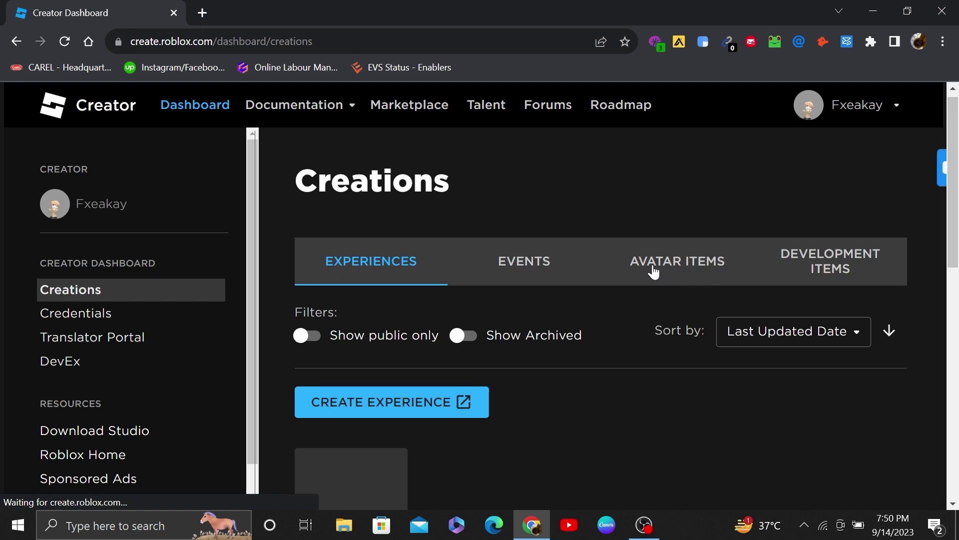
left_click(664, 265)
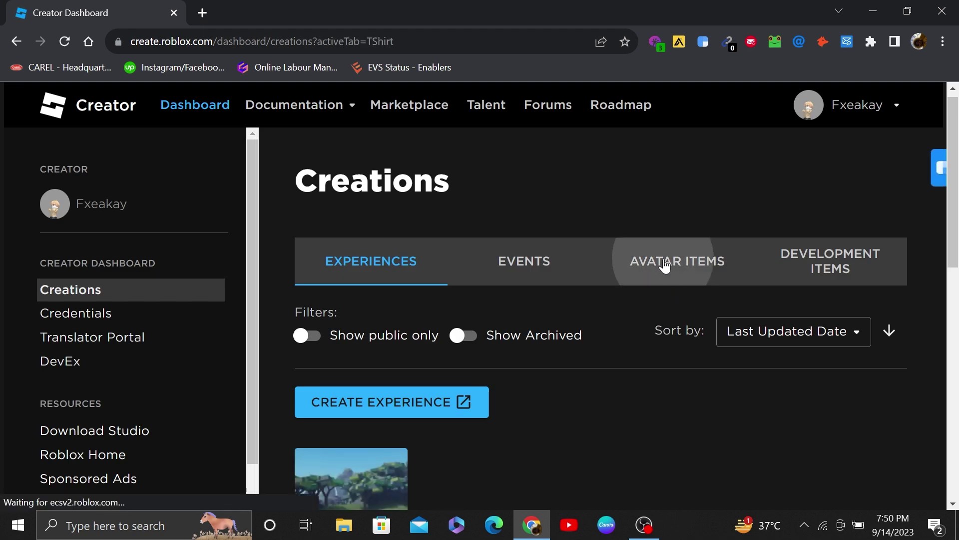
scroll(675, 292, "down", 5)
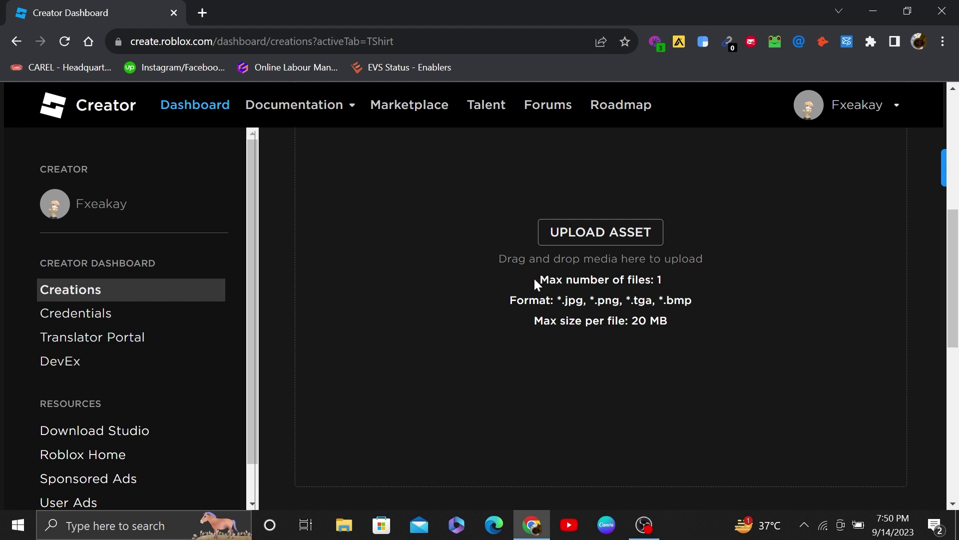
left_click_drag(539, 280, 655, 280)
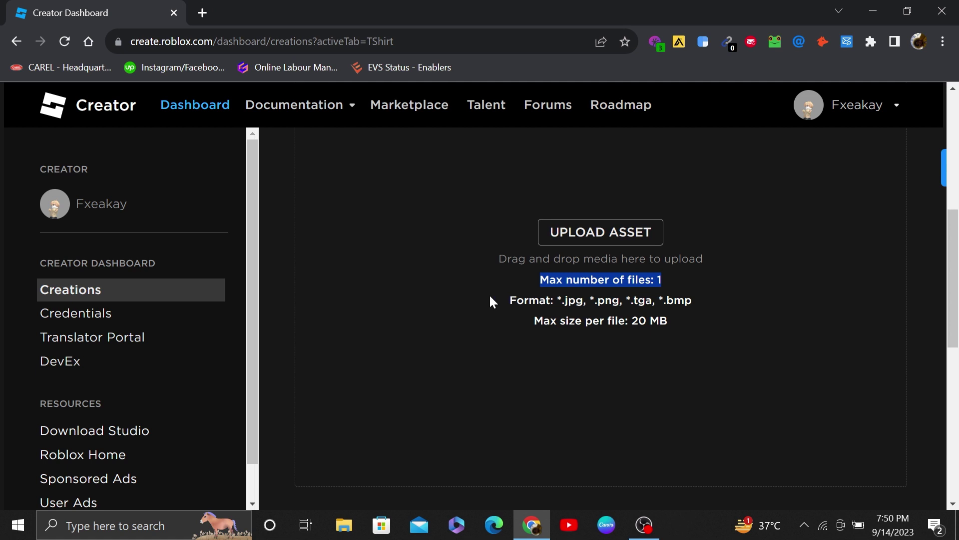
left_click(475, 293)
left_click_drag(494, 300, 555, 300)
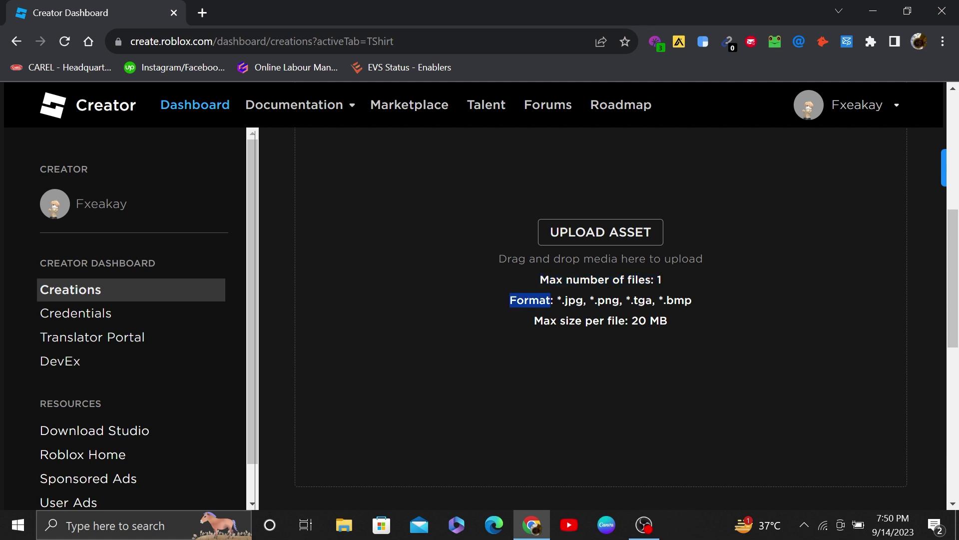
Step: Start an Upload Asset and attach the PNG screenshot file
left_click(580, 234)
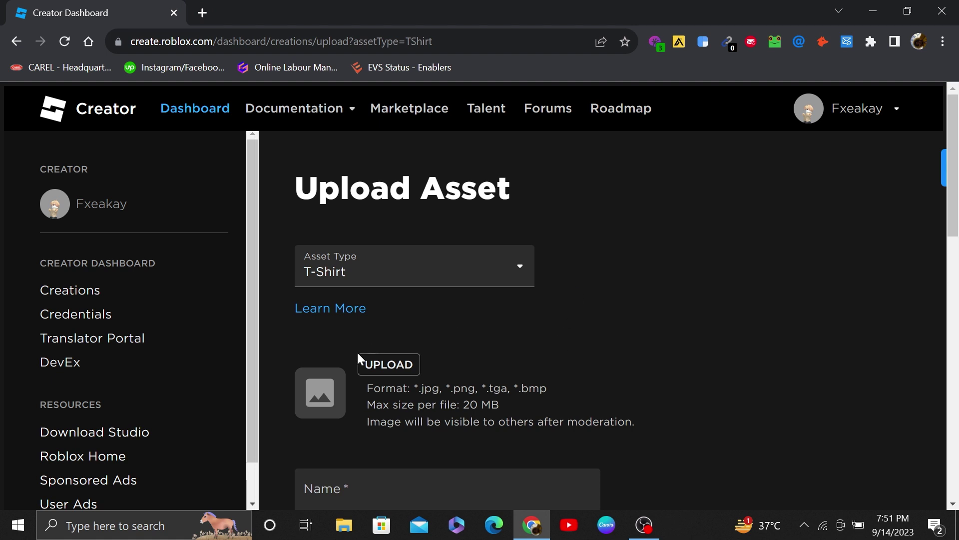
left_click(389, 370)
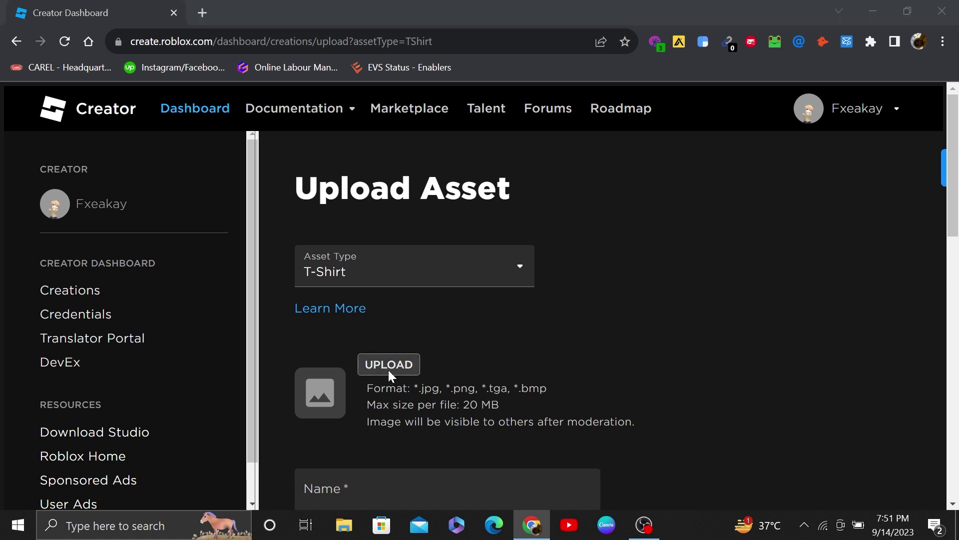
key("Return")
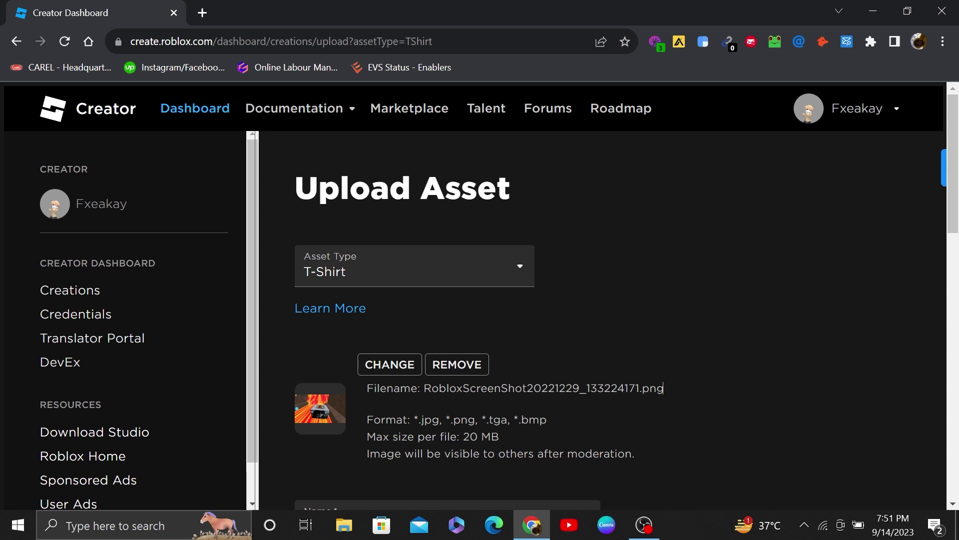
Step: Confirm the file is a .png in the accepted formats, then submit the T-Shirt upload
left_click_drag(670, 392, 643, 389)
left_click_drag(478, 420, 453, 420)
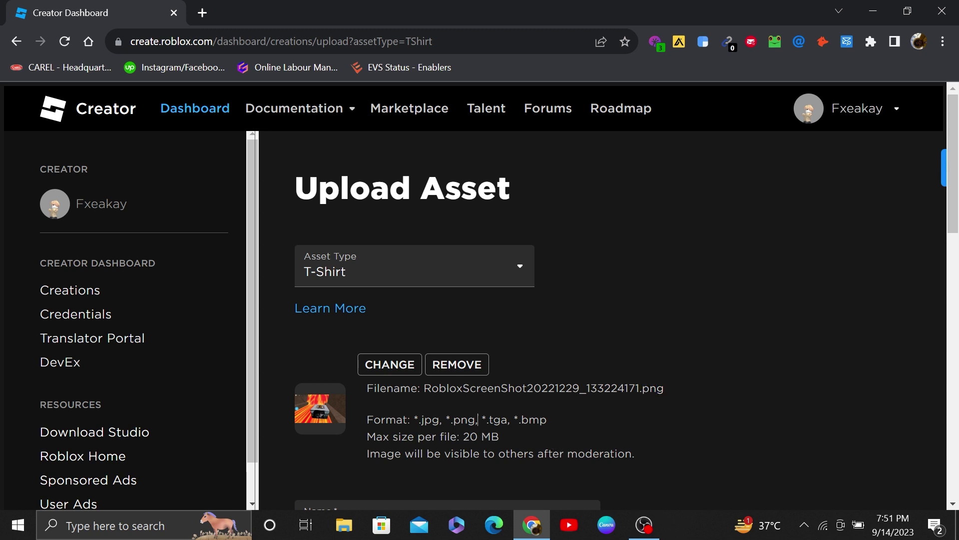
left_click(734, 332)
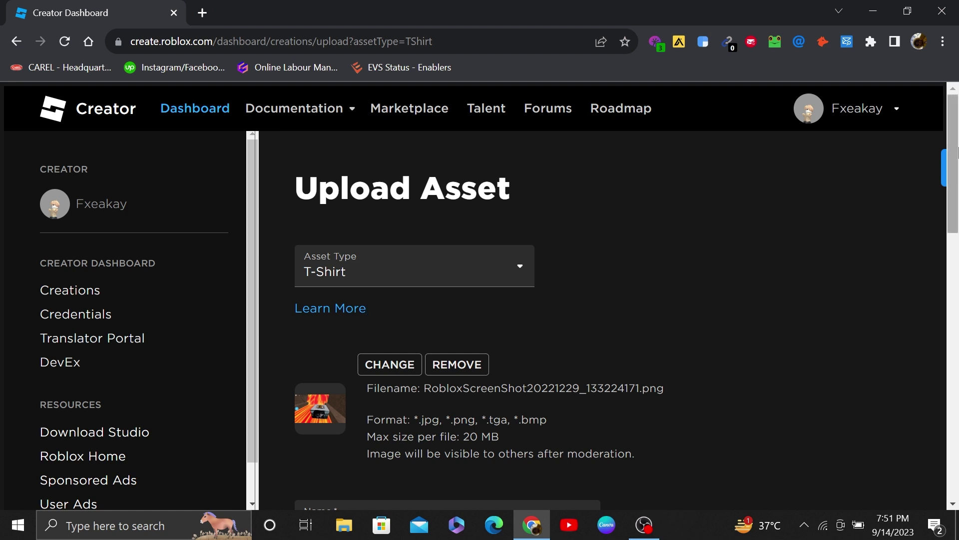
mouse_move(952, 170)
left_mouse_down()
mouse_move(938, 262)
mouse_move(944, 322)
left_mouse_up()
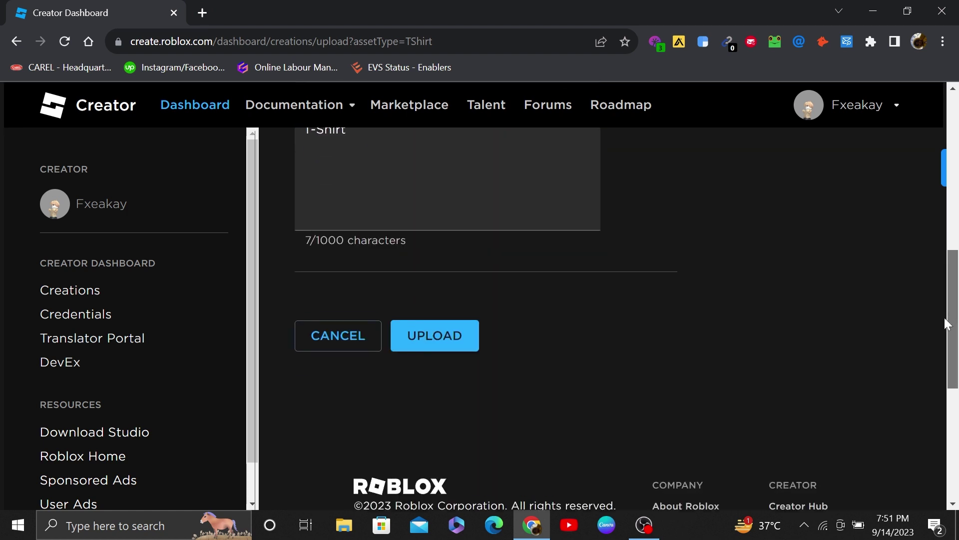
left_click(450, 332)
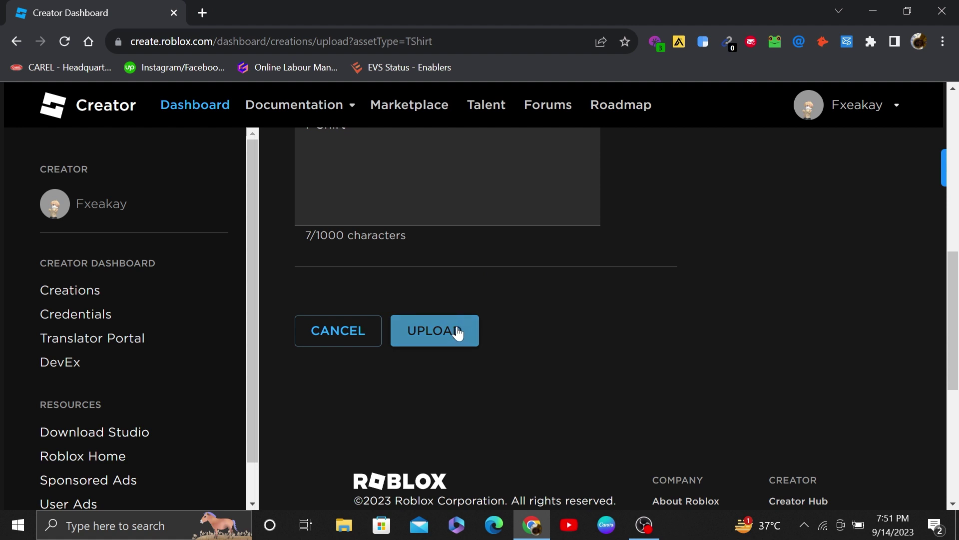